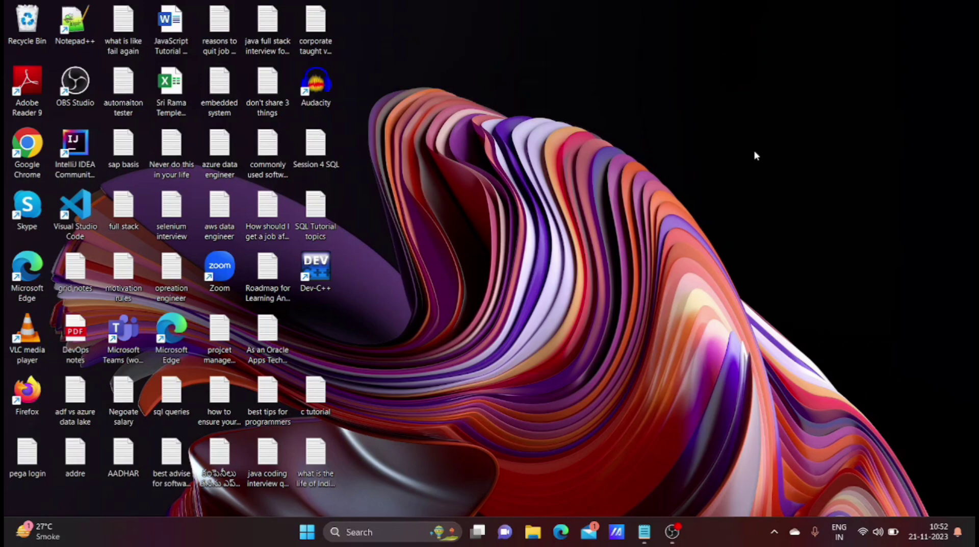
In a blank Notepad note, write the heading "Day 5:" with a row of equals signs beneath it.
type("Day 5:")
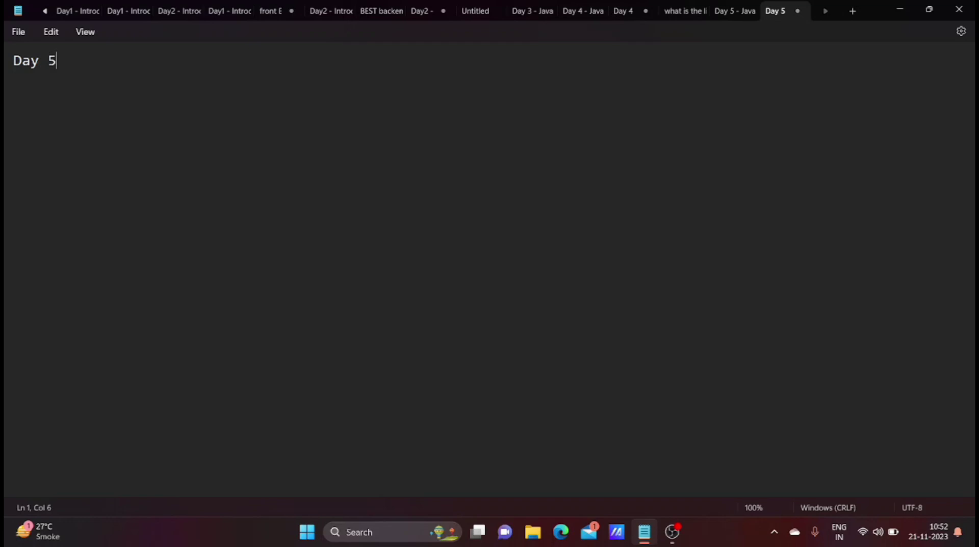
key("Return")
type("======")
key("Return")
key("Return")
Add the subheading "Enviornmental setup:" underlined with a row of equals signs, leaving a blank line after it.
type("Enviornmental setup:")
key("Return")
type("==")
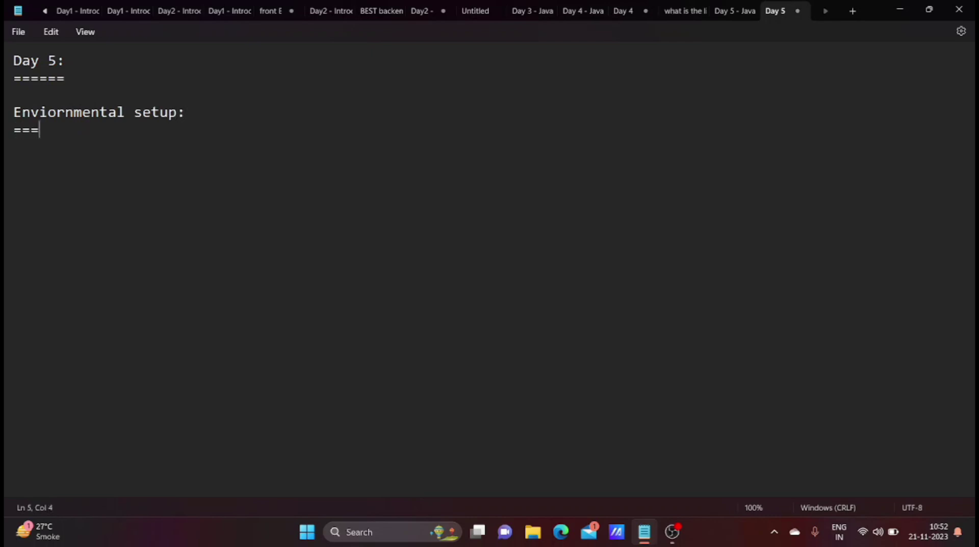
type("==================")
key("Return")
key("Return")
Write the first list item as "1. Download and install the Java software".
type("1. Downal")
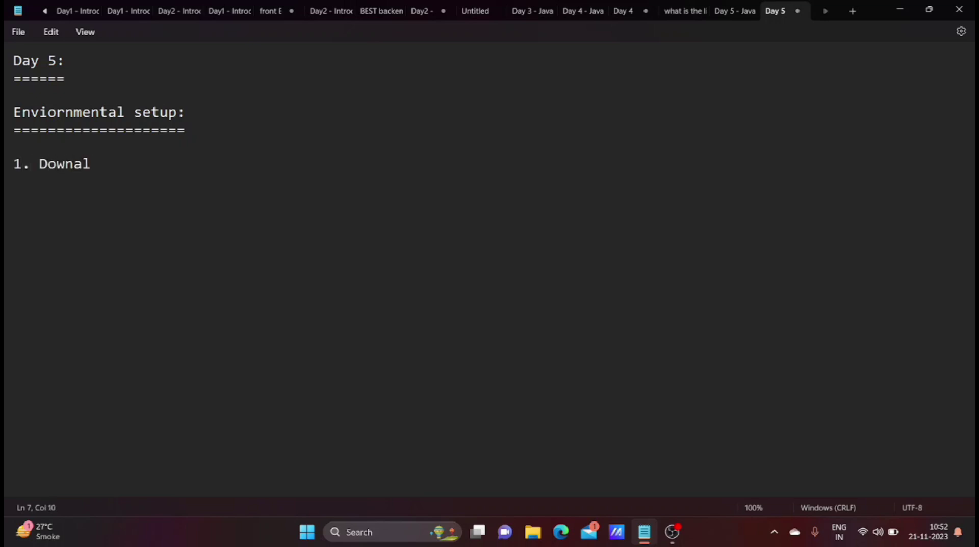
key("BackSpace")
key("BackSpace")
type("load and install the Java")
key("BackSpace")
key("BackSpace")
type("ava software")
key("Return")
Write the second list item as "2. Download JDK from the official oracle website".
type("2.")
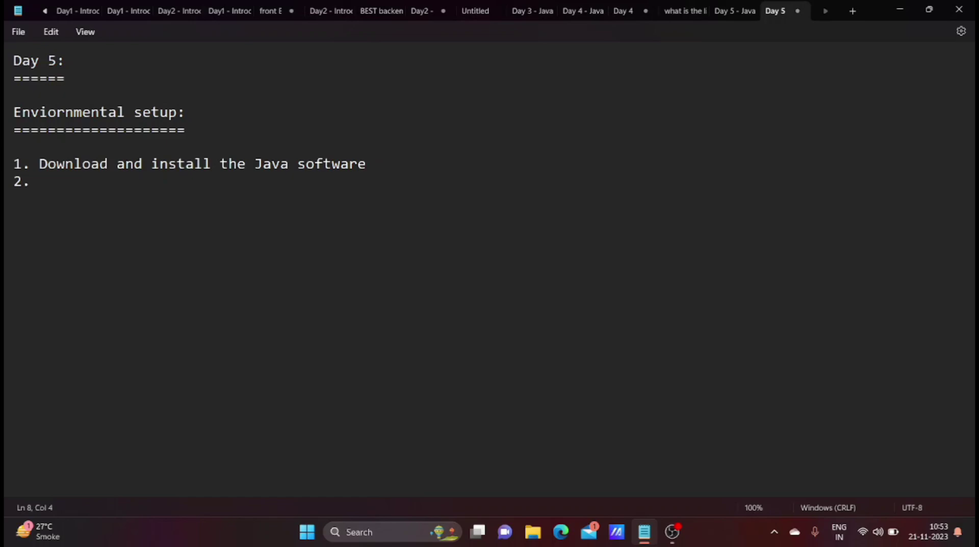
type("d")
key("BackSpace")
type("Downlado")
key("BackSpace")
key("BackSpace")
key("BackSpace")
type("oad JDK from the official ")
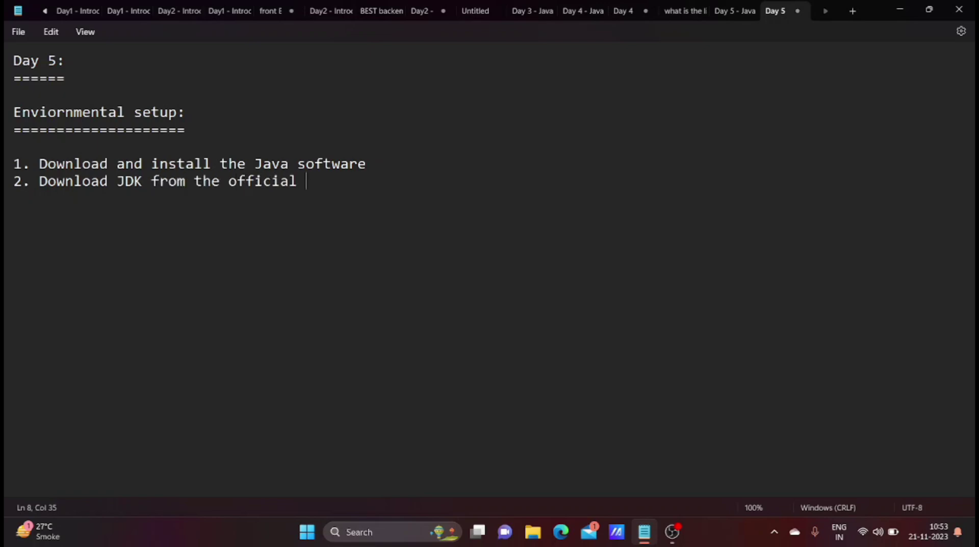
type("oracle we")
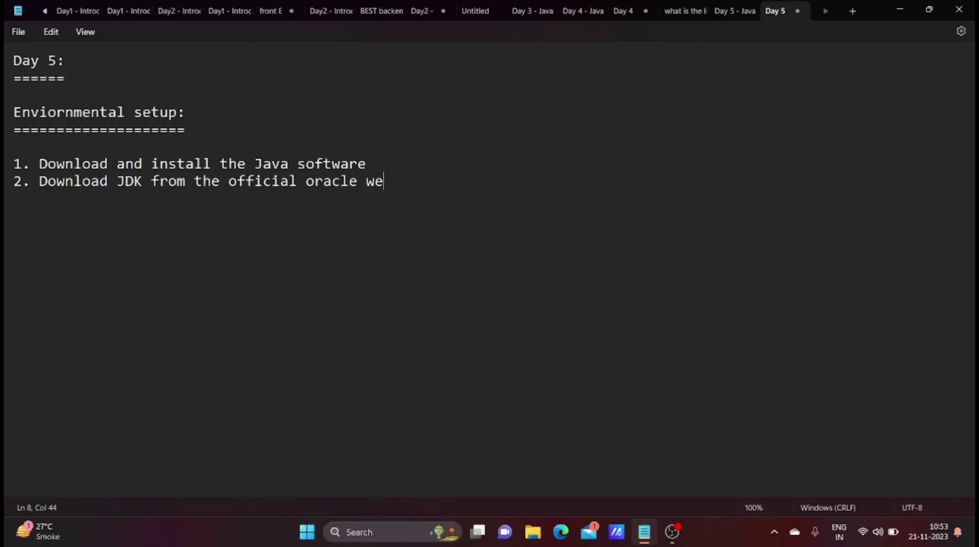
type("bsite")
Switch to Google Chrome and search Google for "java download for windows 10".
left_click(904, 12)
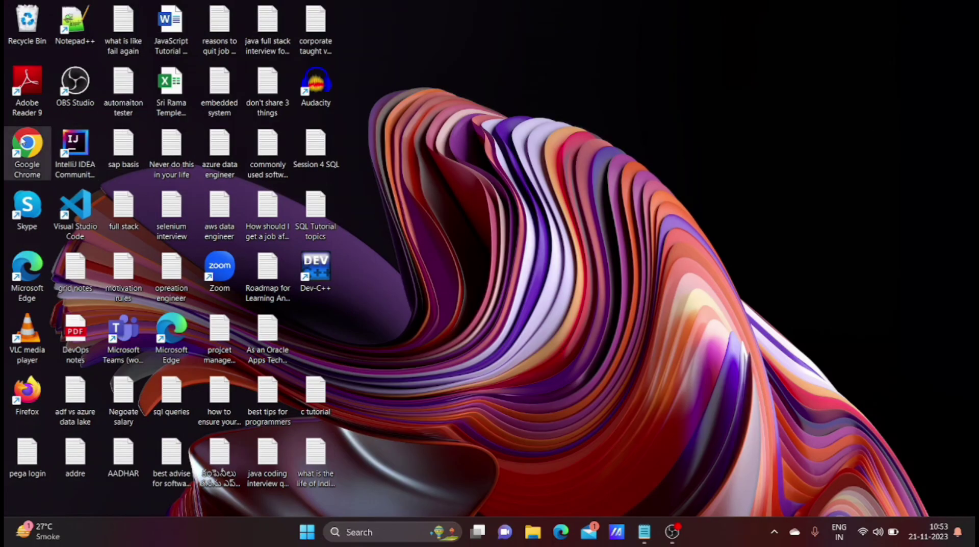
double_click(26, 145)
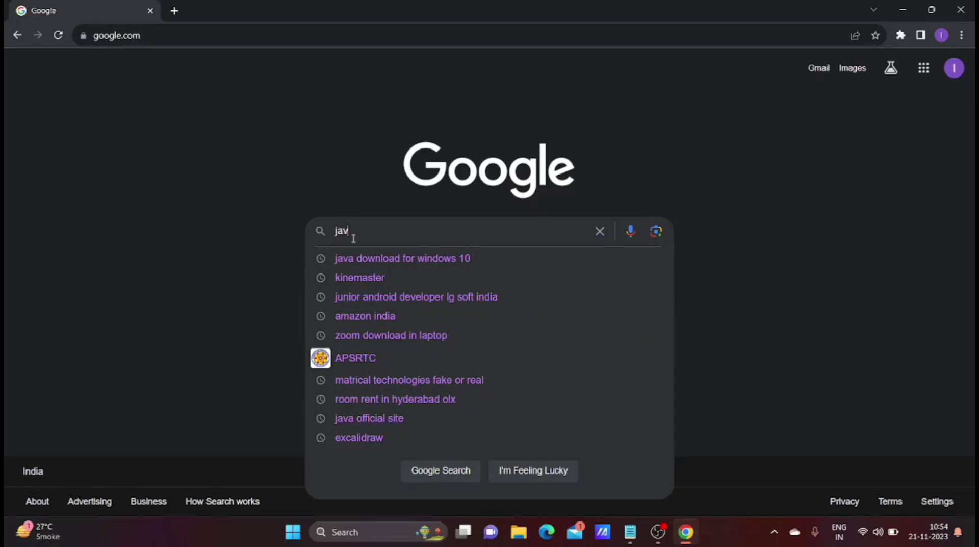
type("a deo")
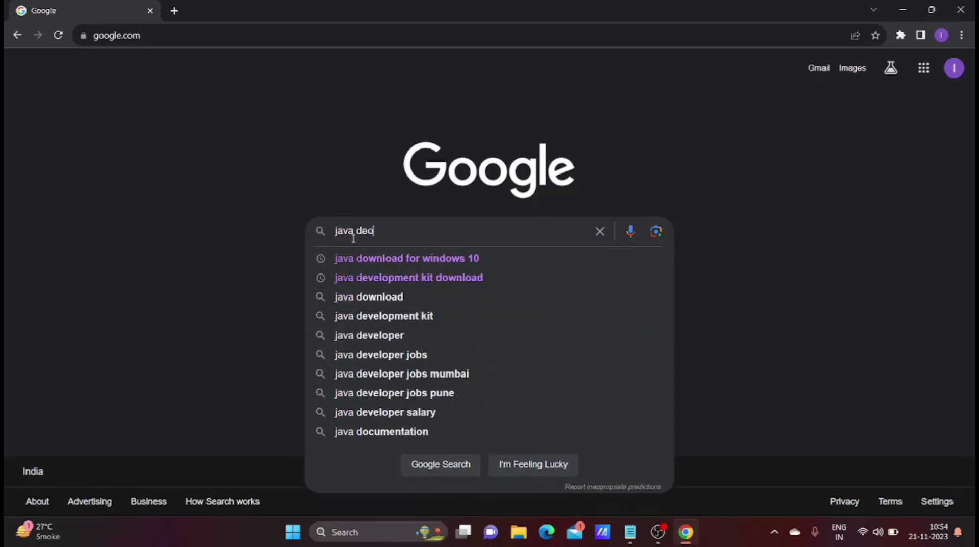
key("BackSpace")
key("BackSpace")
key("Down")
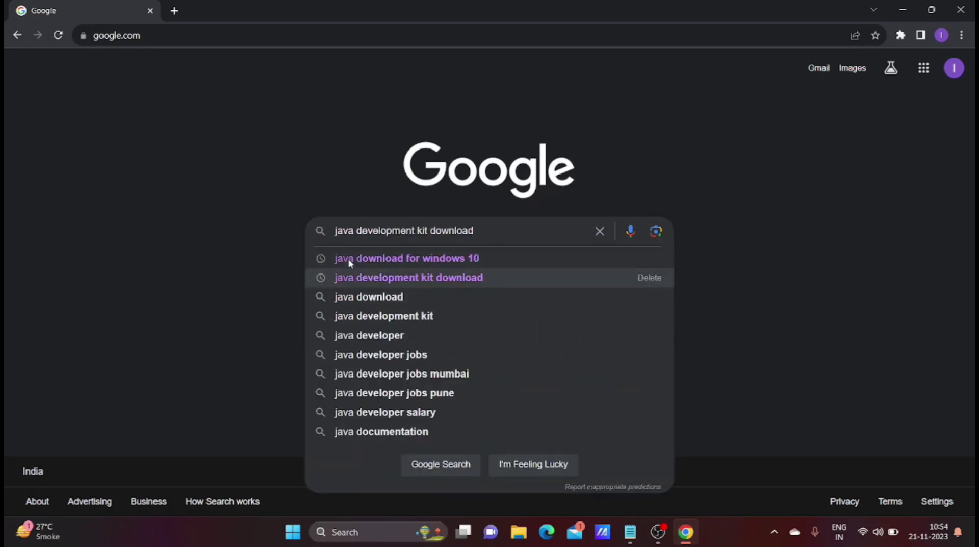
left_click(350, 258)
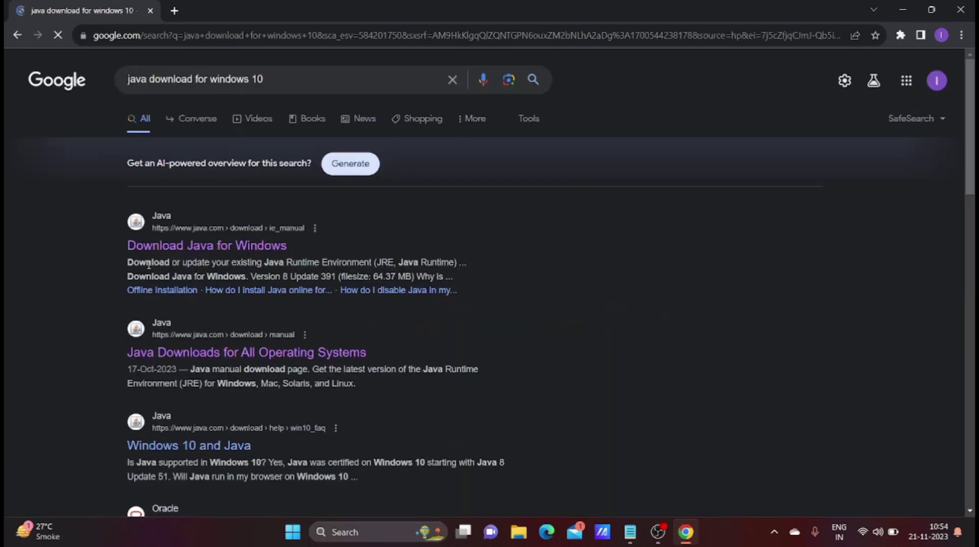
Open Oracle's "Java Downloads" page from the search results.
scroll(246, 294, "down", 3)
scroll(247, 294, "down", 3)
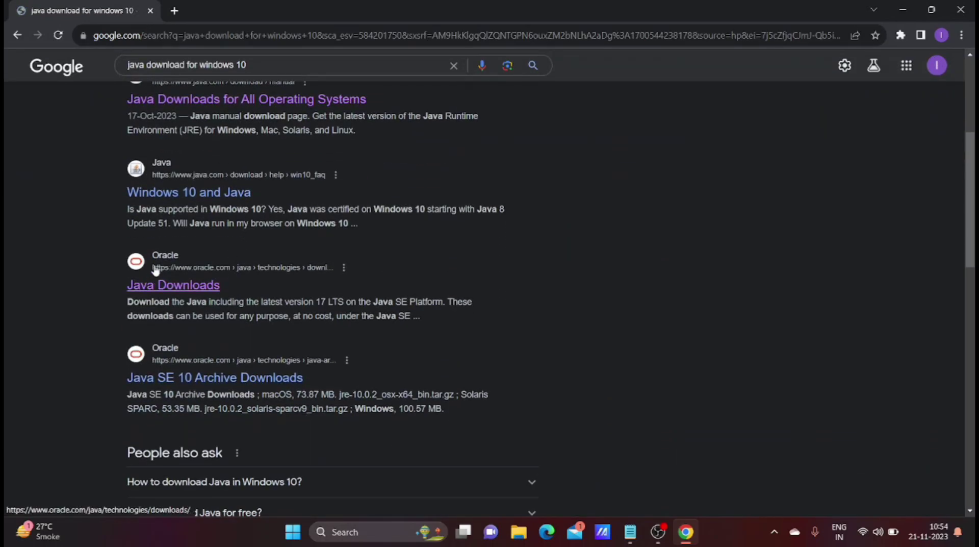
left_click(175, 294)
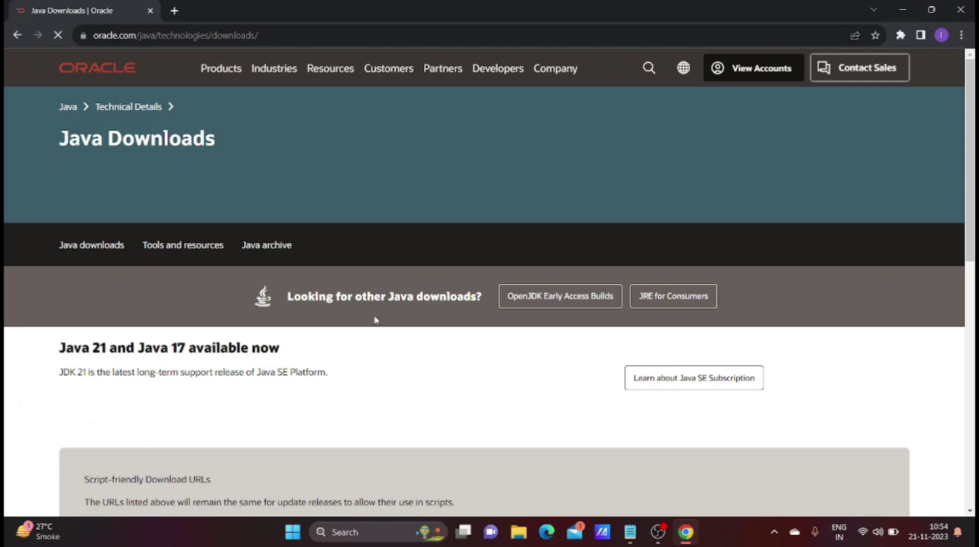
Show the JDK 17 downloads for Windows on the Oracle page.
scroll(376, 321, "down", 3)
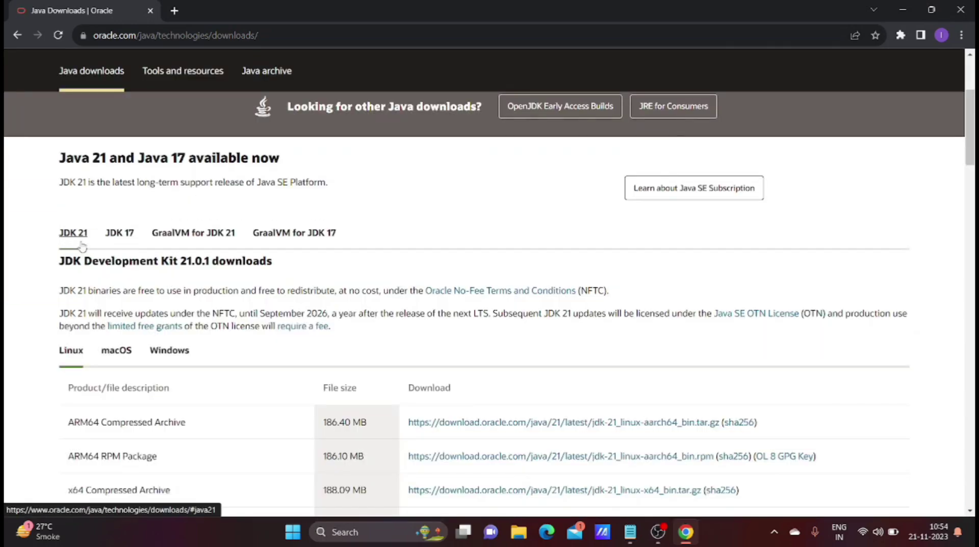
left_click(121, 236)
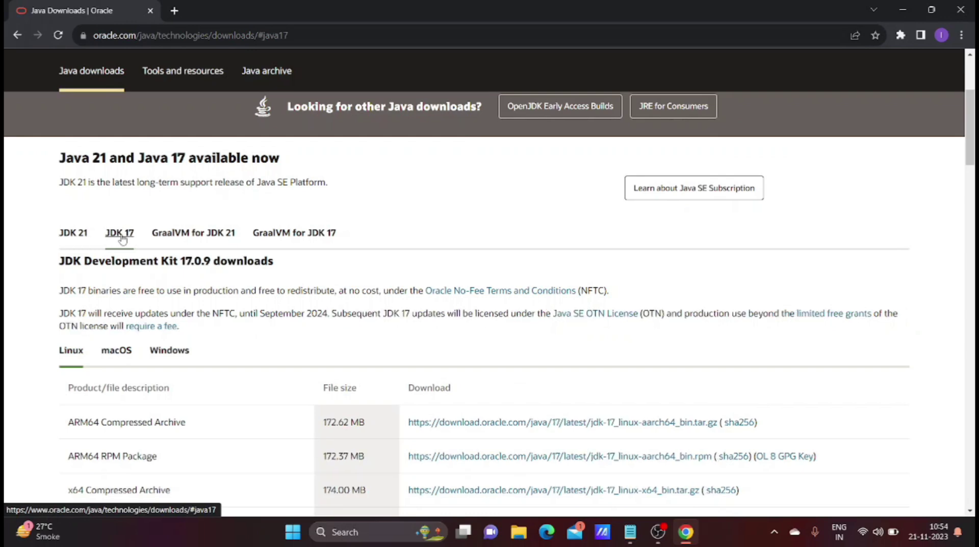
scroll(207, 293, "down", 3)
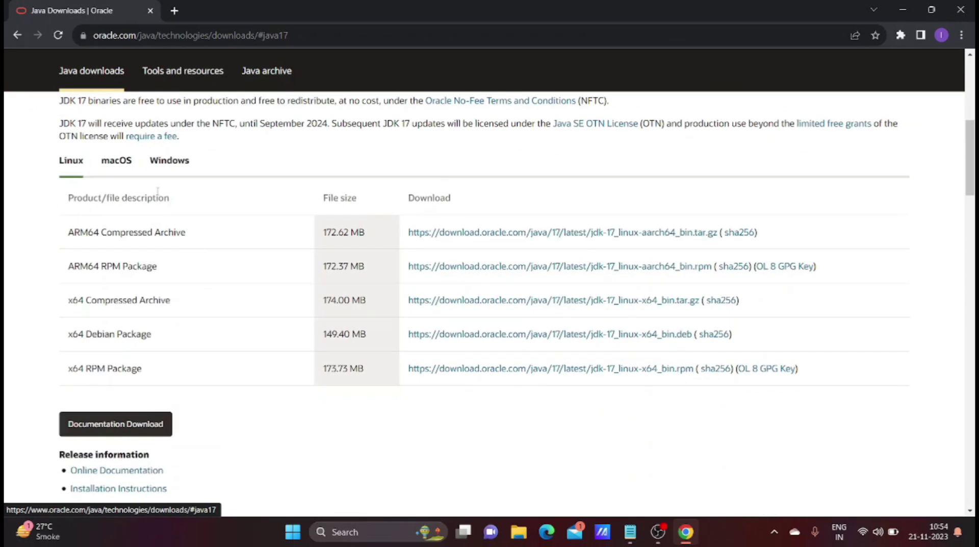
left_click(170, 160)
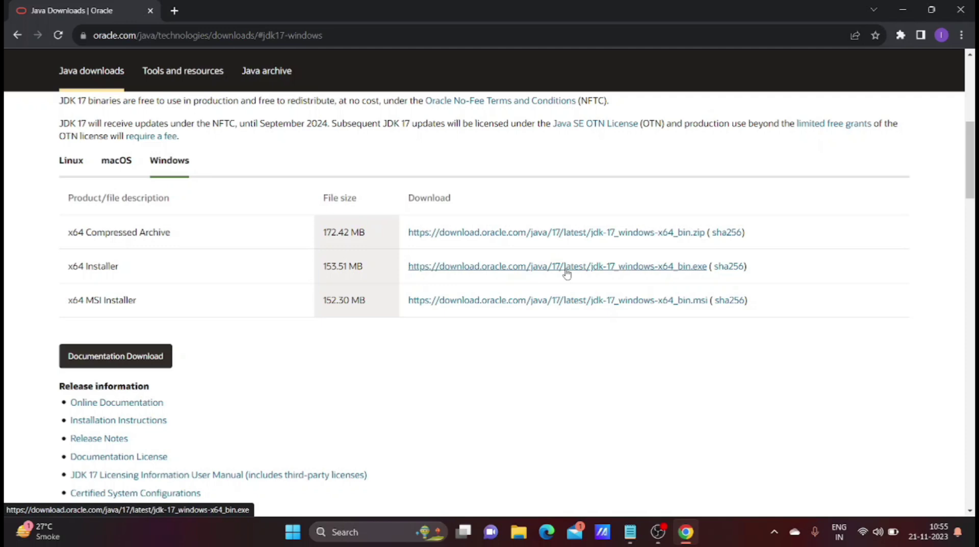
Switch to File Explorer and launch the jdk-17_windows-x64_bin (1) installer from the Downloads folder.
left_click(519, 531)
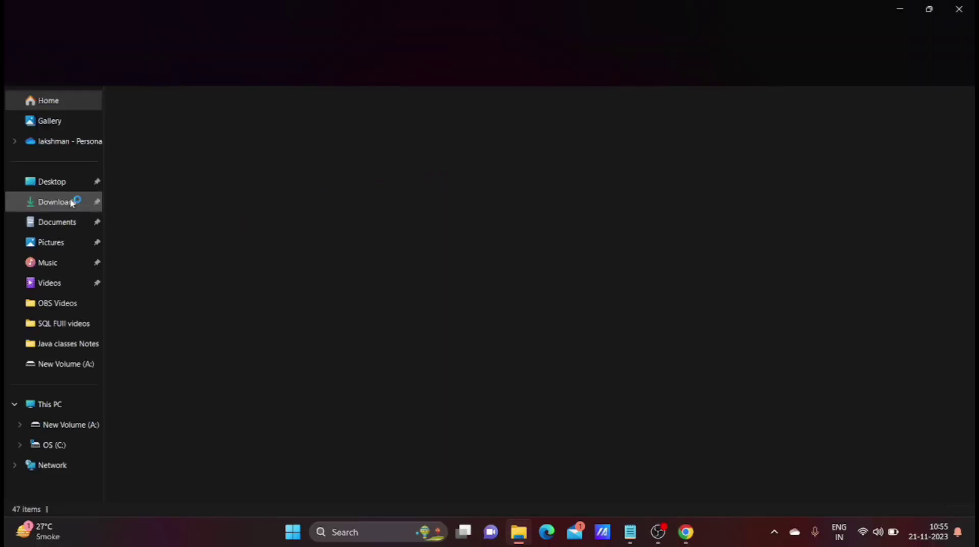
left_click(70, 204)
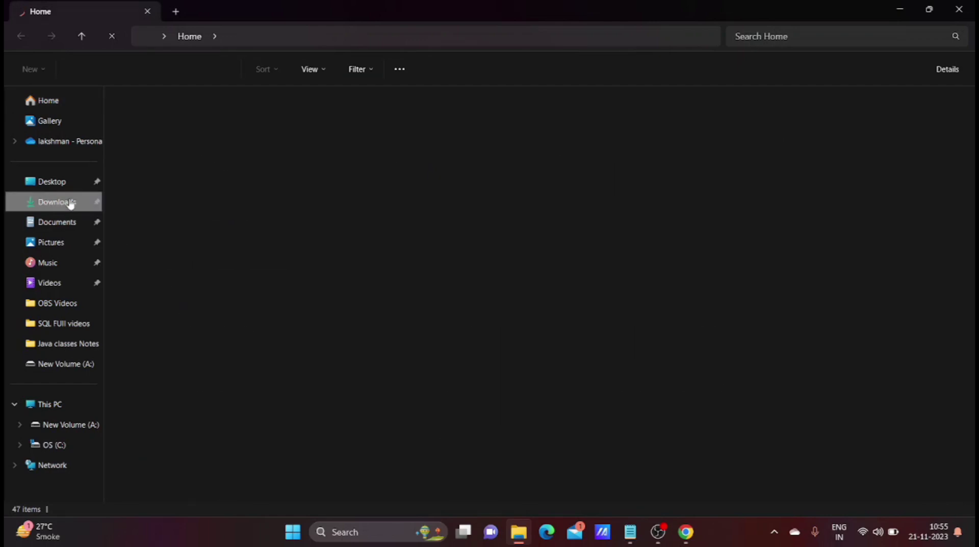
scroll(226, 228, "down", 2)
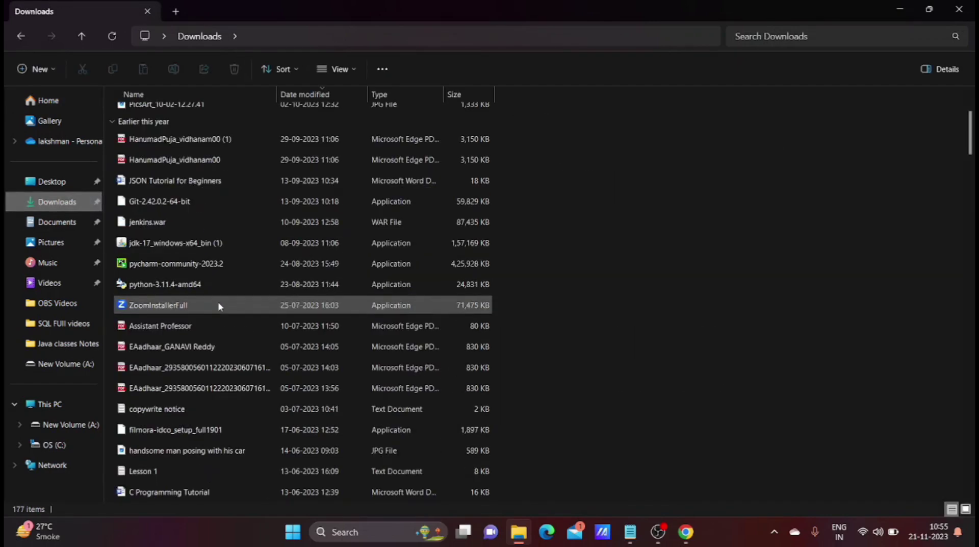
left_click(163, 233)
double_click(163, 232)
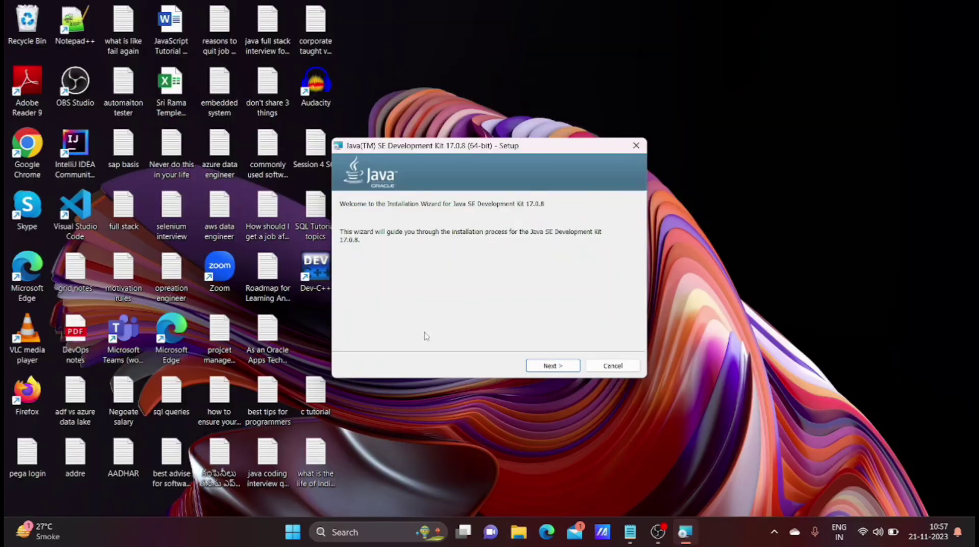
Install Java SE Development Kit 17.0.8 with the default options and close the setup wizard.
left_click(549, 365)
left_click(556, 365)
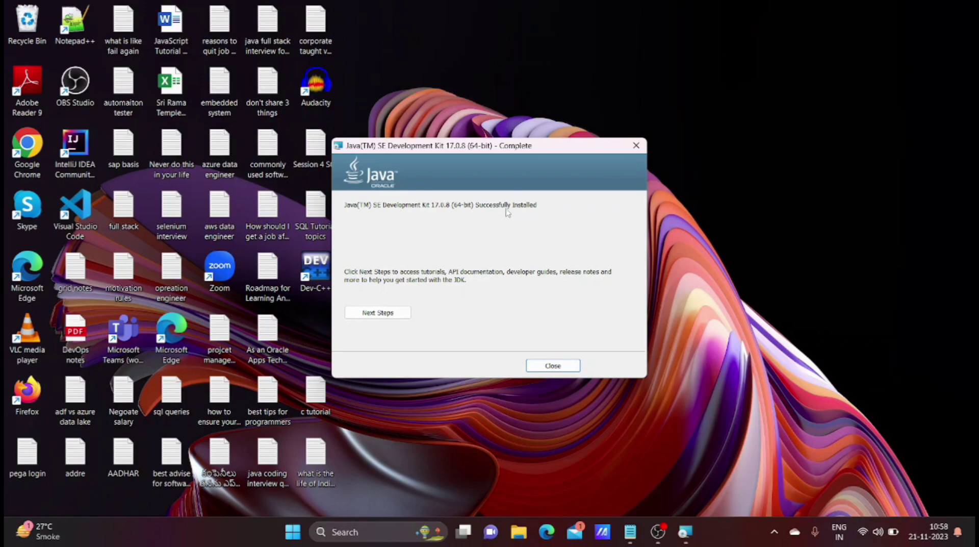
left_click(553, 365)
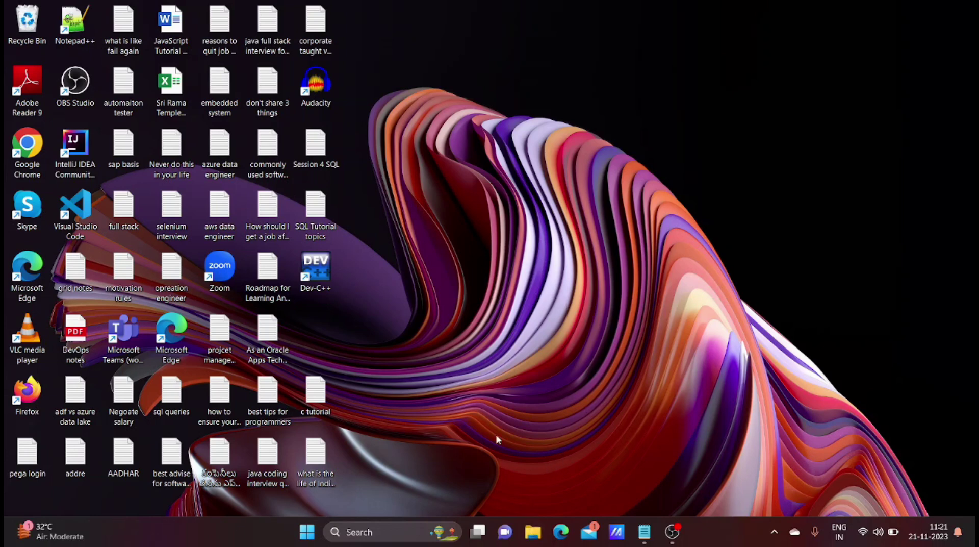
In File Explorer, open the folder C:\Program Files\Java\jdk-17\bin and copy its path.
key("super+e")
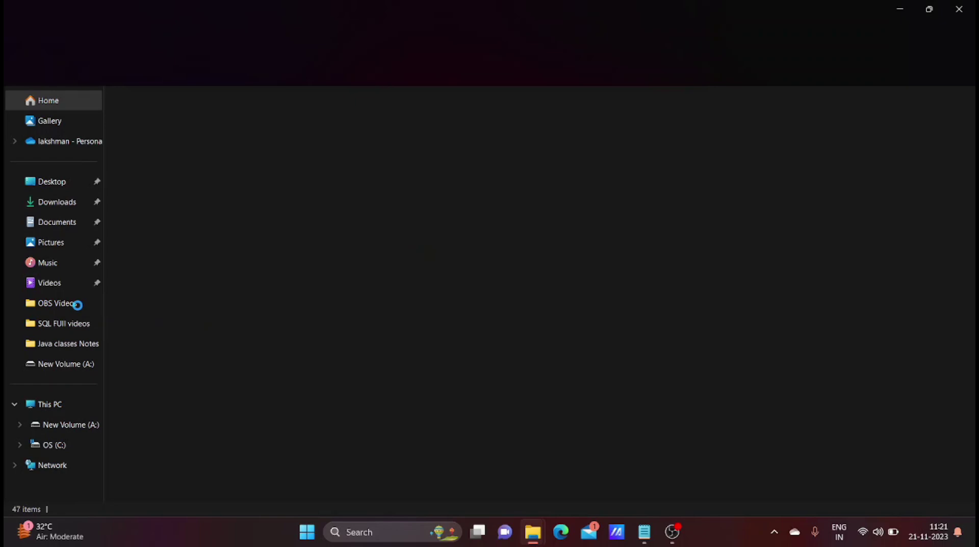
left_click(15, 405)
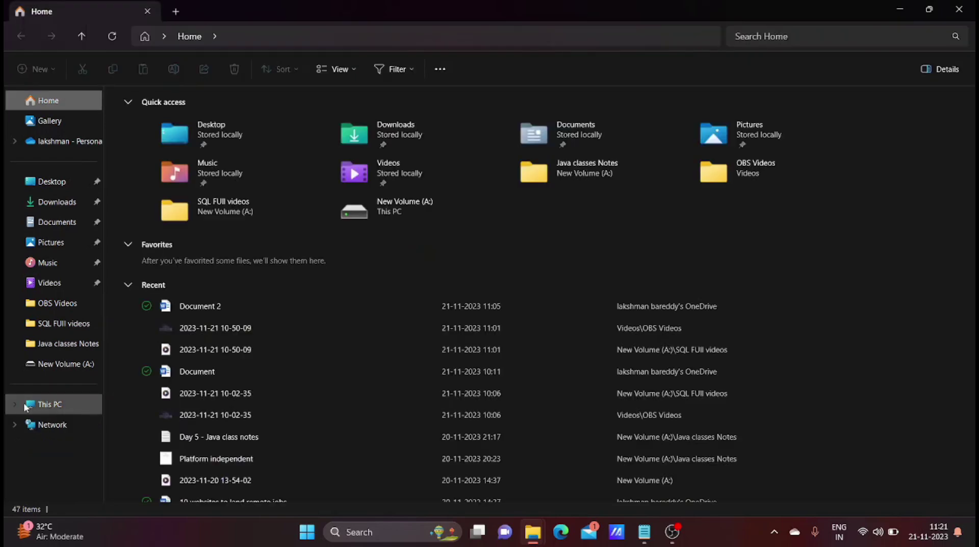
left_click(42, 408)
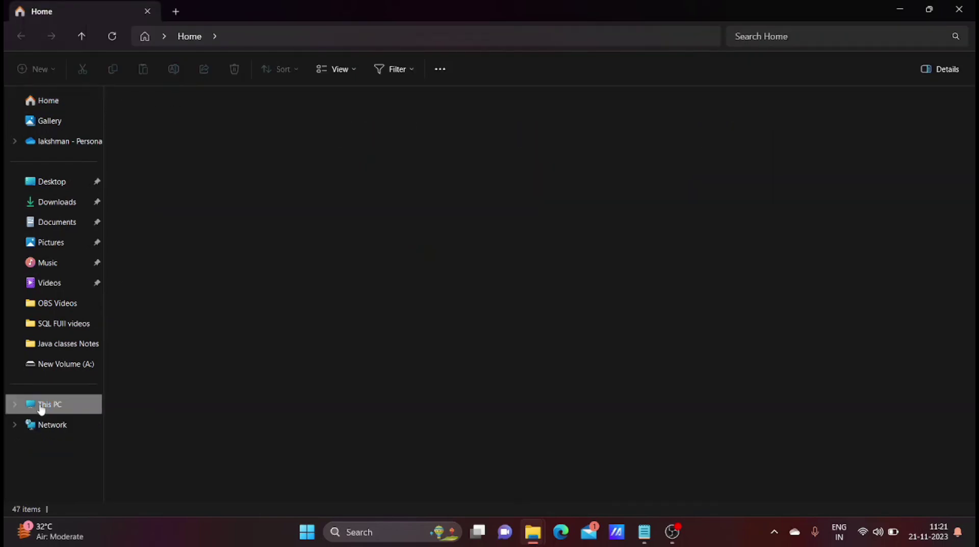
double_click(494, 132)
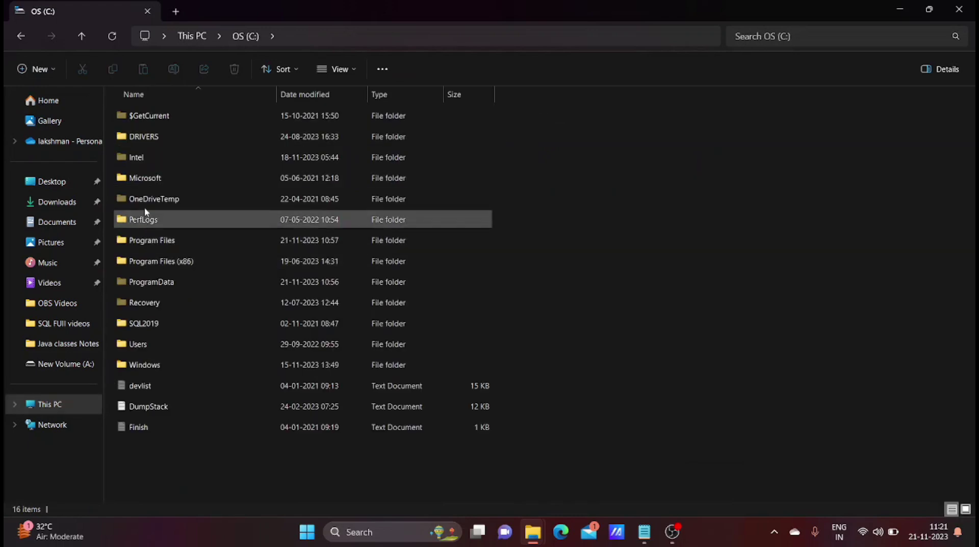
double_click(157, 239)
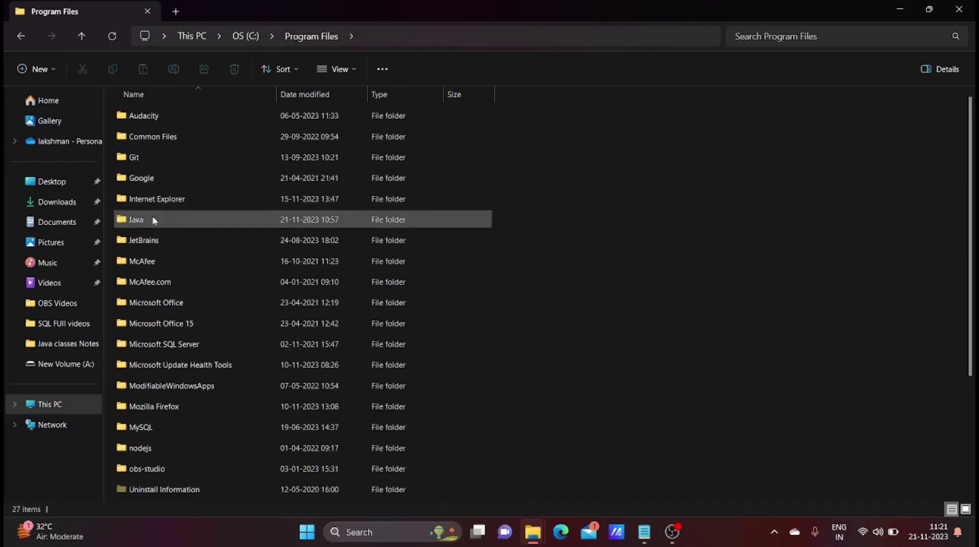
double_click(154, 220)
double_click(167, 120)
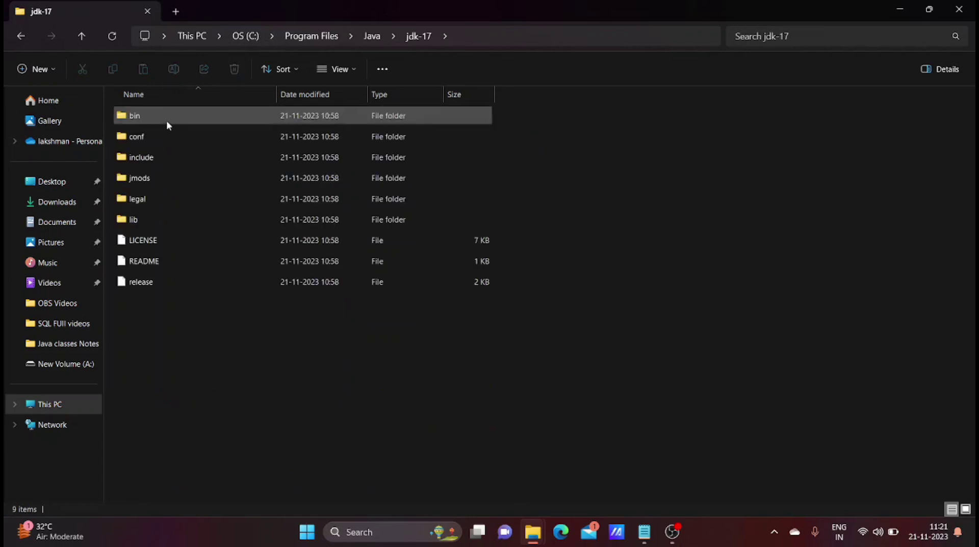
double_click(148, 119)
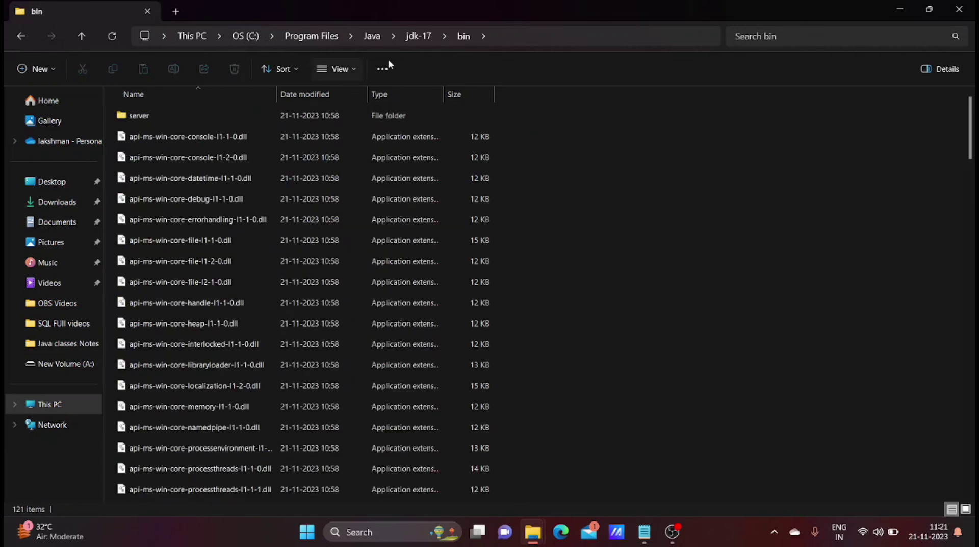
left_click(495, 39)
key("ctrl+c")
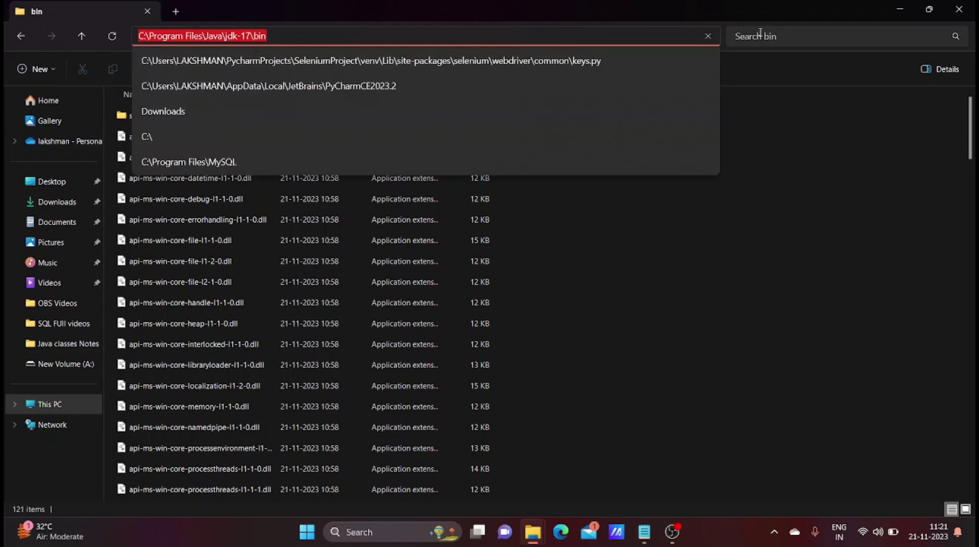
Search Windows for "env", open the system environment variables settings and bring up the Environment Variables dialog.
left_click(387, 535)
type("e")
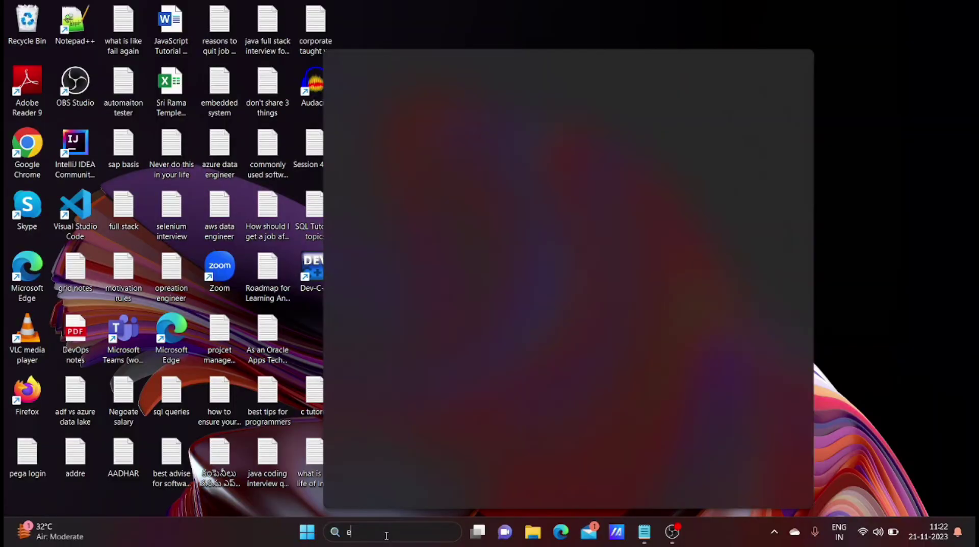
type("nvo")
key("BackSpace")
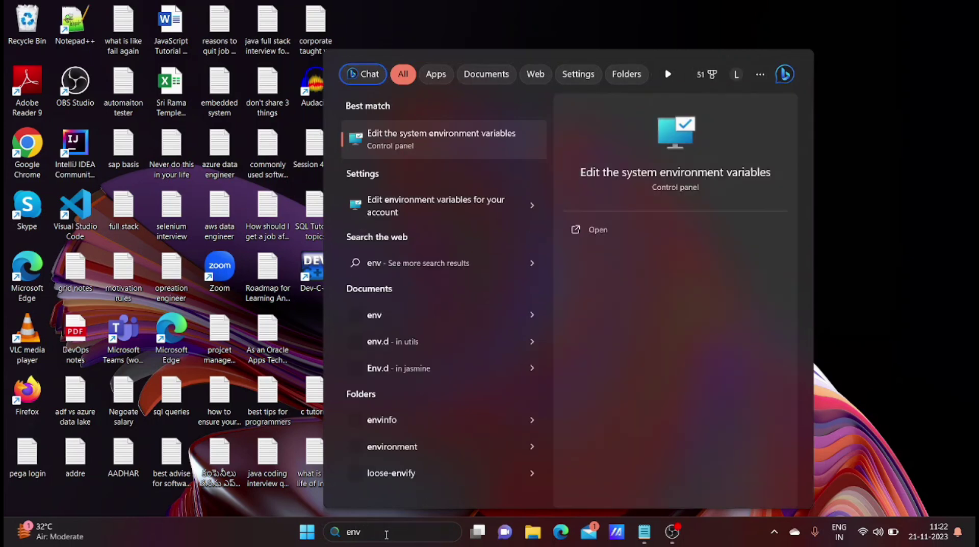
left_click(413, 143)
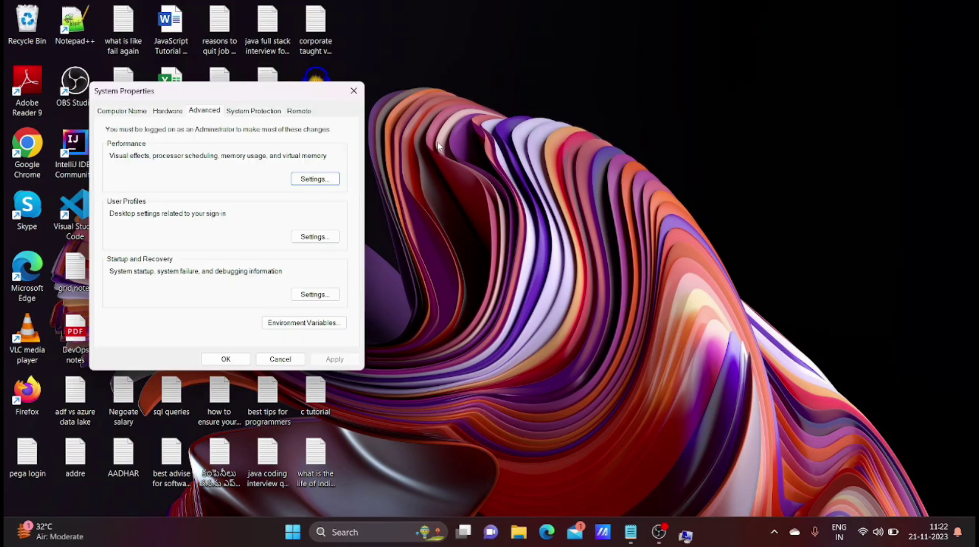
left_click(317, 322)
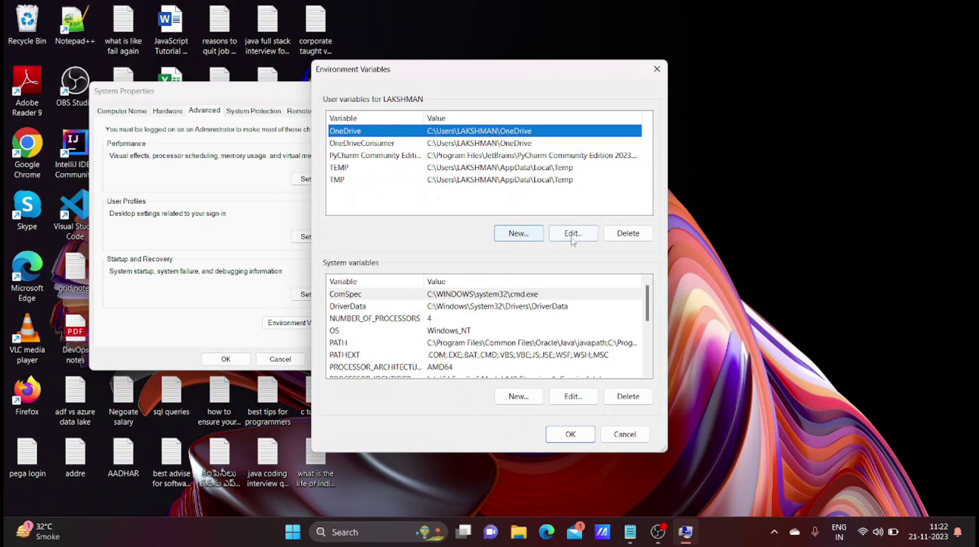
Try to add C:\Program Files\Java\jdk-17\bin as a new entry in the system PATH variable, and clear that entry again.
left_click(493, 345)
left_click(575, 399)
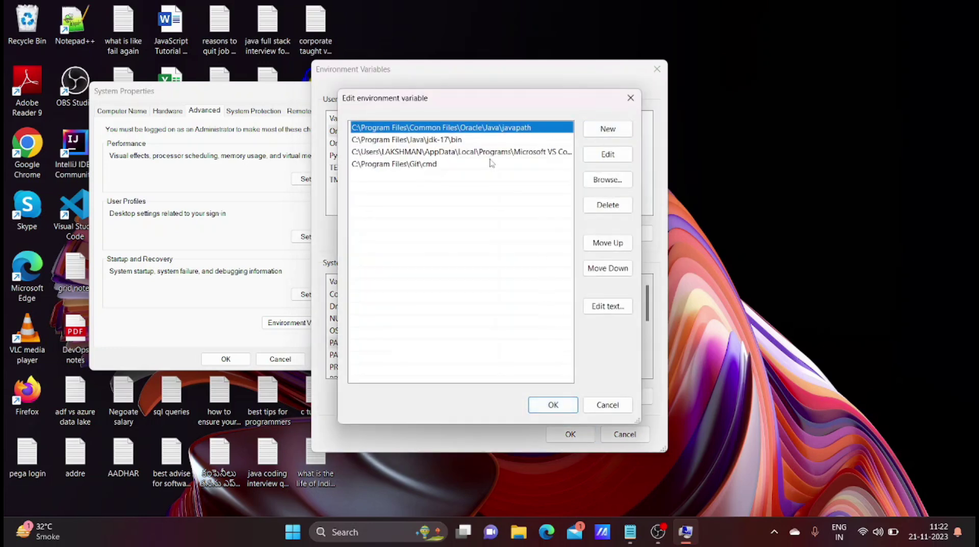
left_click(604, 133)
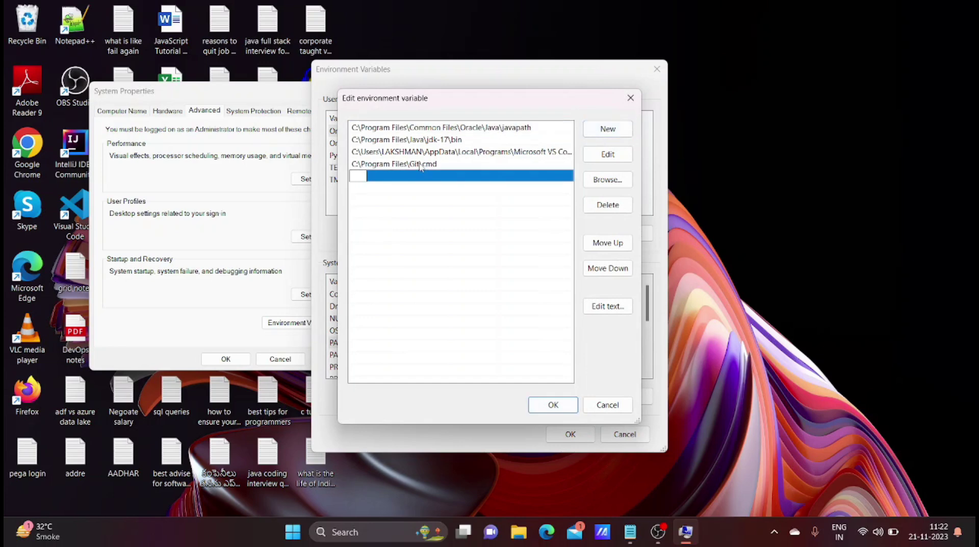
key("ctrl+v")
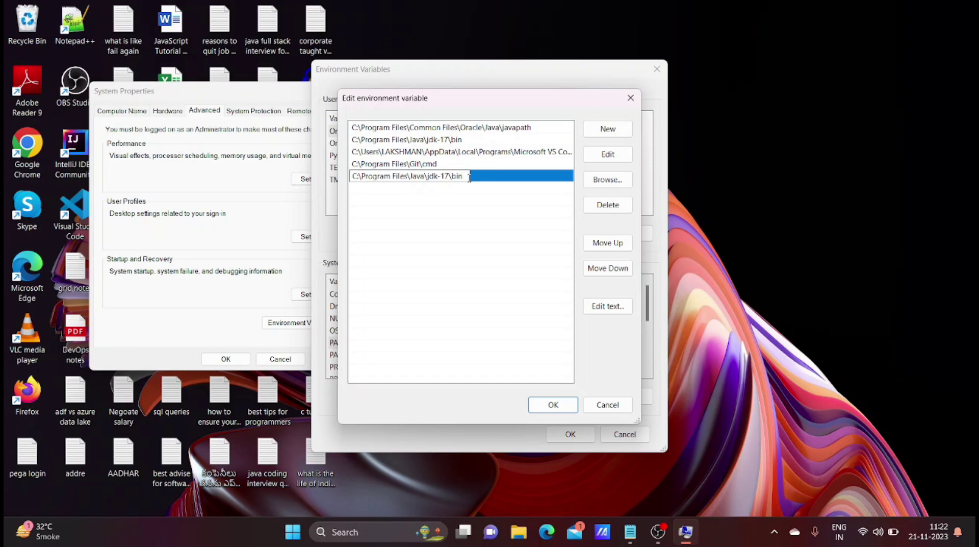
key("ctrl+a")
key("BackSpace")
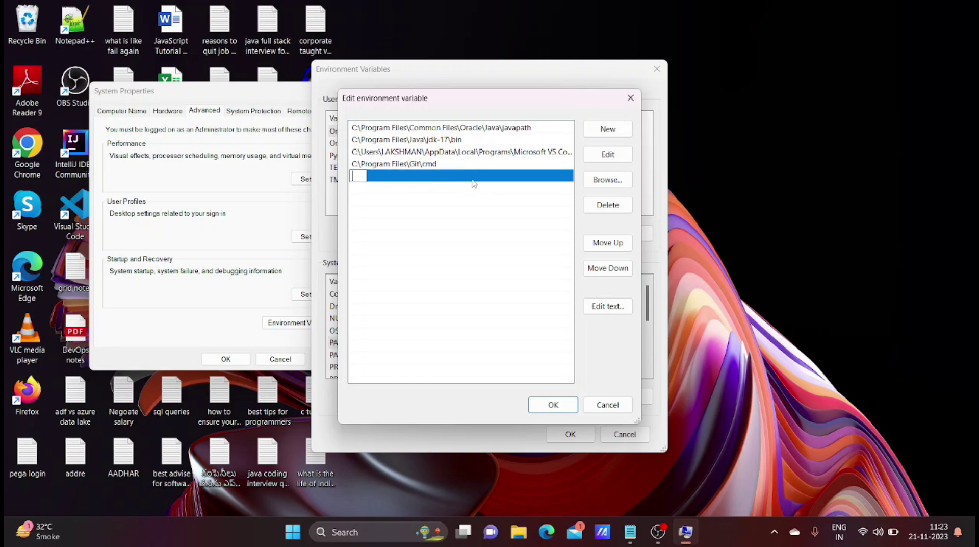
Accept and close the PATH editor, the Environment Variables dialog and System Properties.
left_click(554, 404)
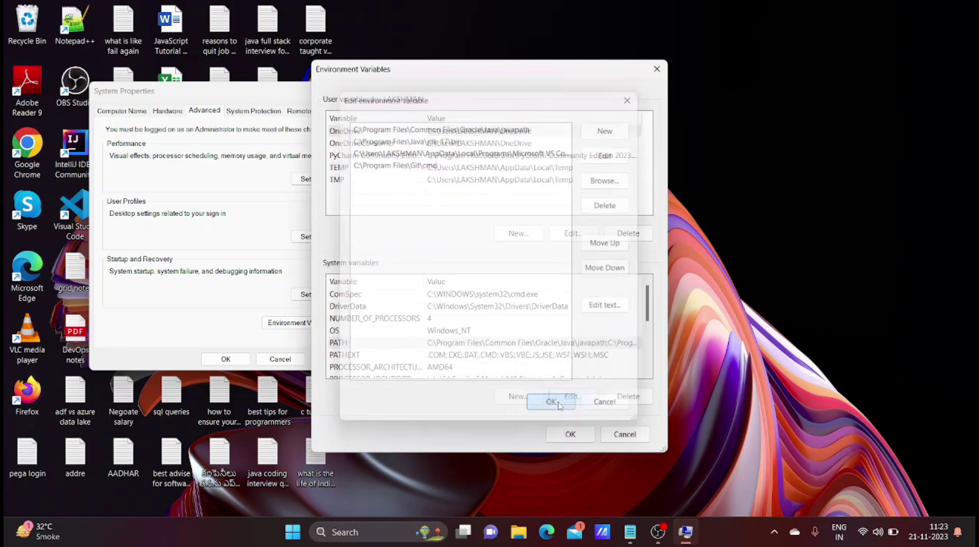
left_click(571, 434)
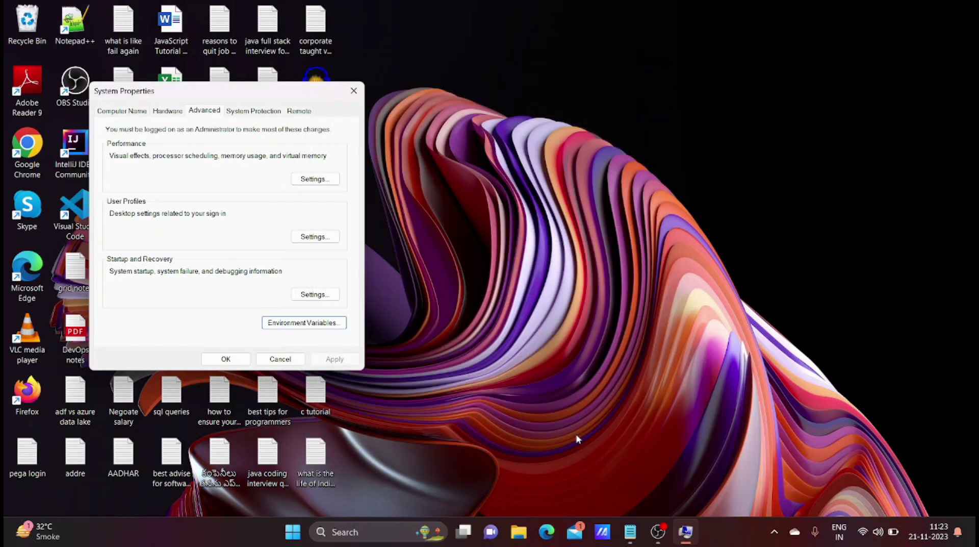
left_click(226, 359)
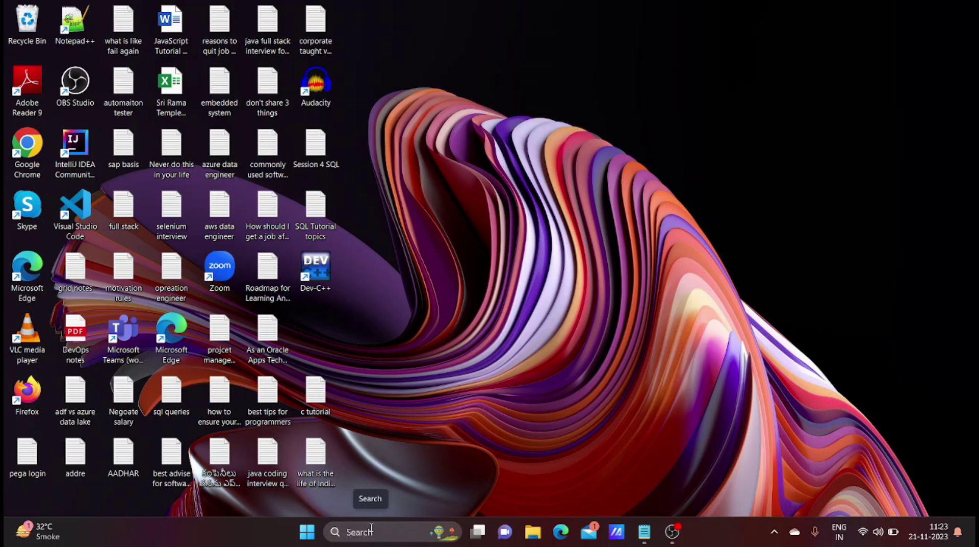
Open a Command Prompt by running cmd and check the installed Java compiler with javac -version.
key("super+r")
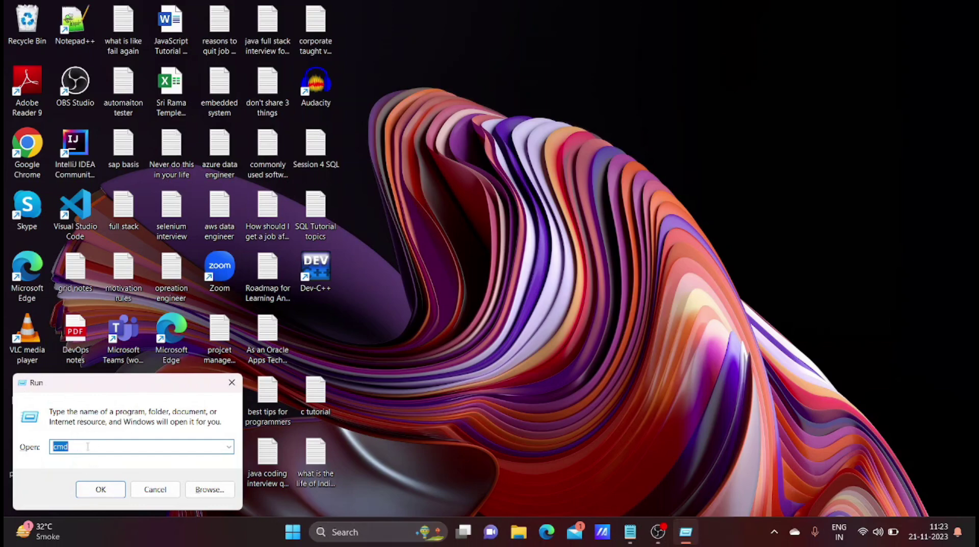
key("Escape")
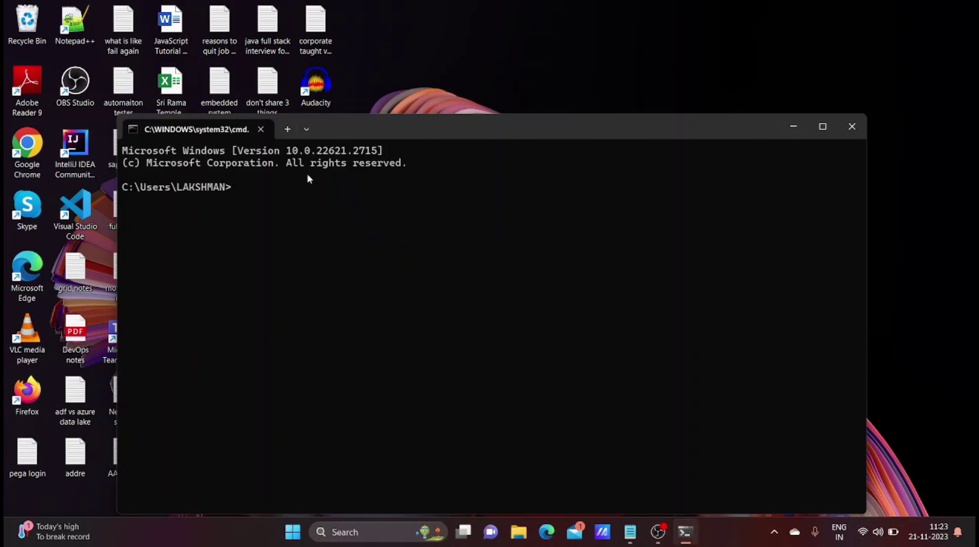
type("javac -version")
key("Return")
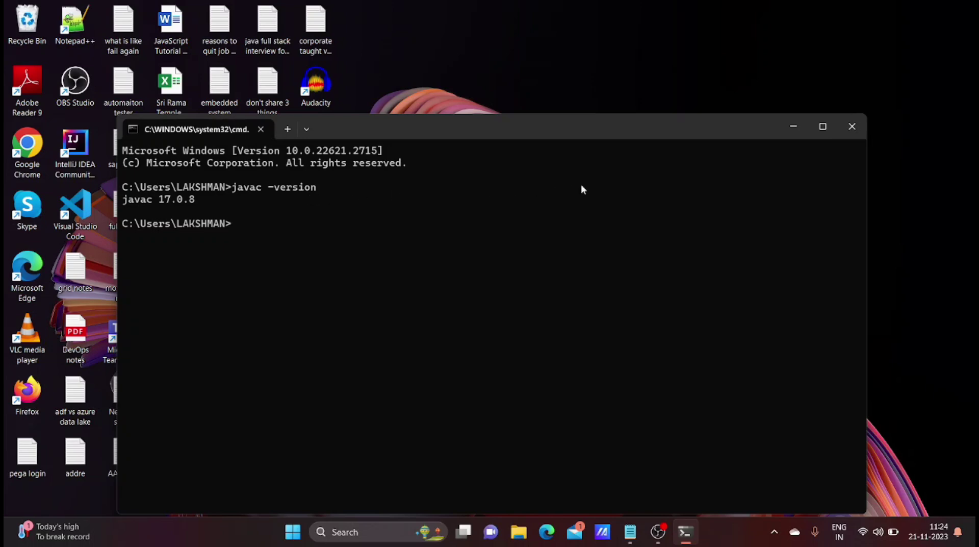
Switch to the Day 5 notes in Notepad and add the heading "JDK: JAVA DEVELOPMENT KIT:" underlined with equals signs below the setup list.
left_click(631, 531)
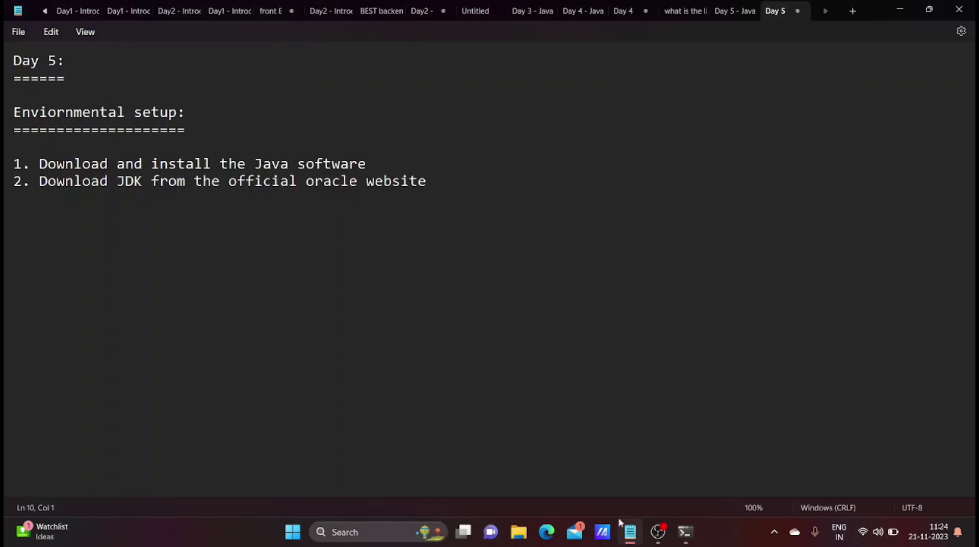
left_click(445, 195)
key("Return")
key("Return")
type("JDK: JAVA DEVELOPMENT KIT:")
key("Return")
type("=========================")
key("Return")
key("Return")
Write under the JDK heading "It is a software development enviornment that provides the tools and libraries for developing".
type("It is a software")
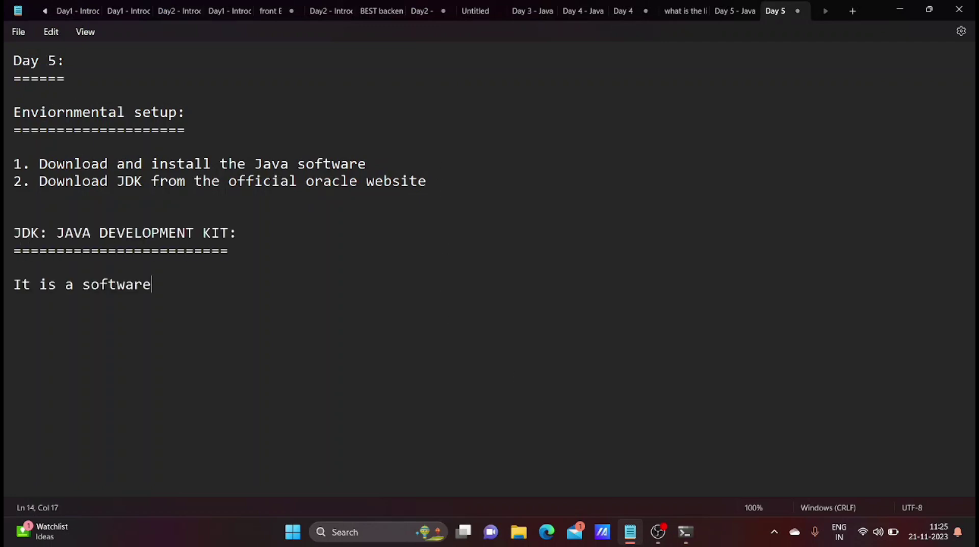
type(" development en")
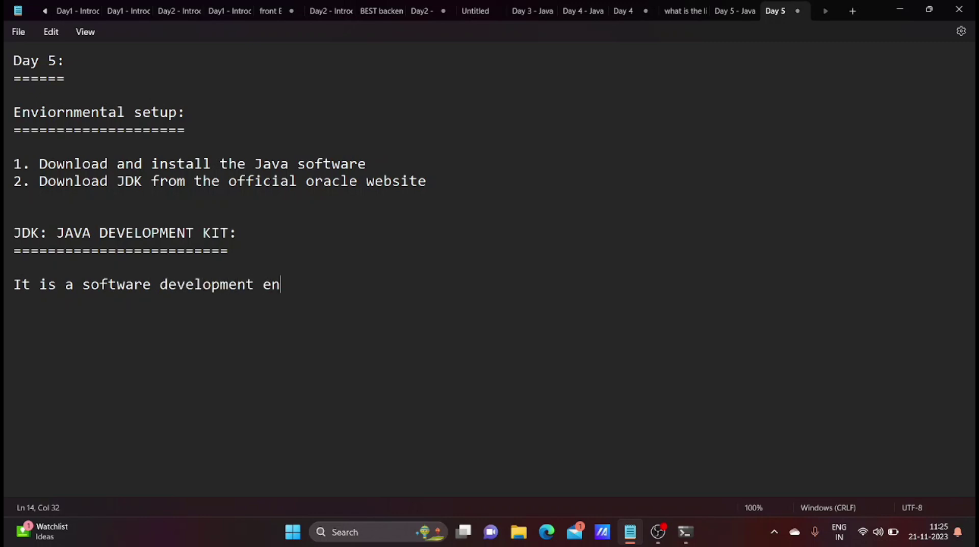
type("viornmennt")
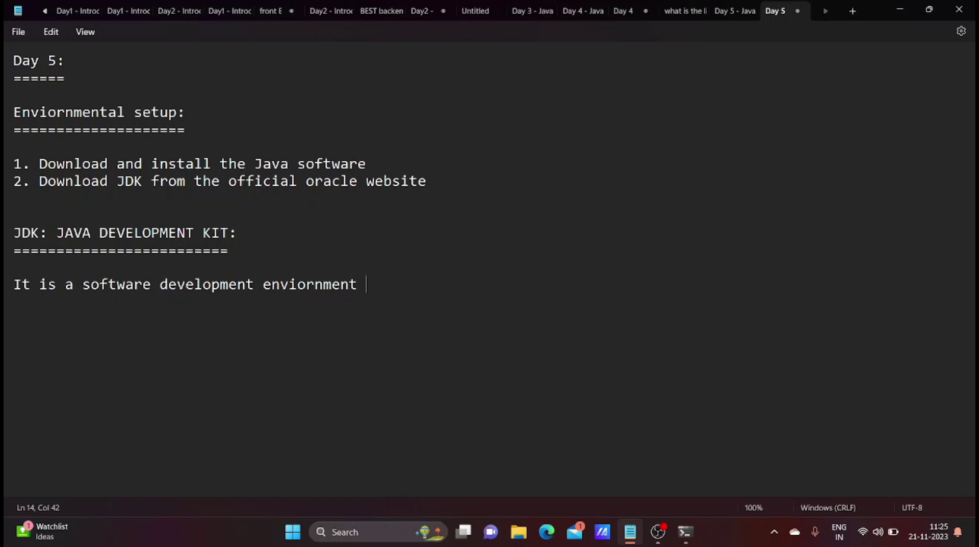
type(" that provid")
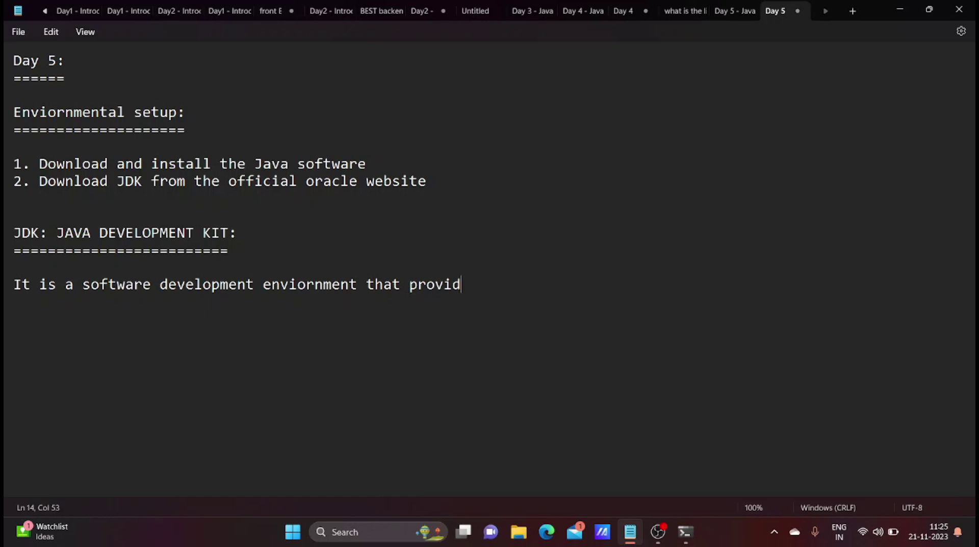
type("es the tool")
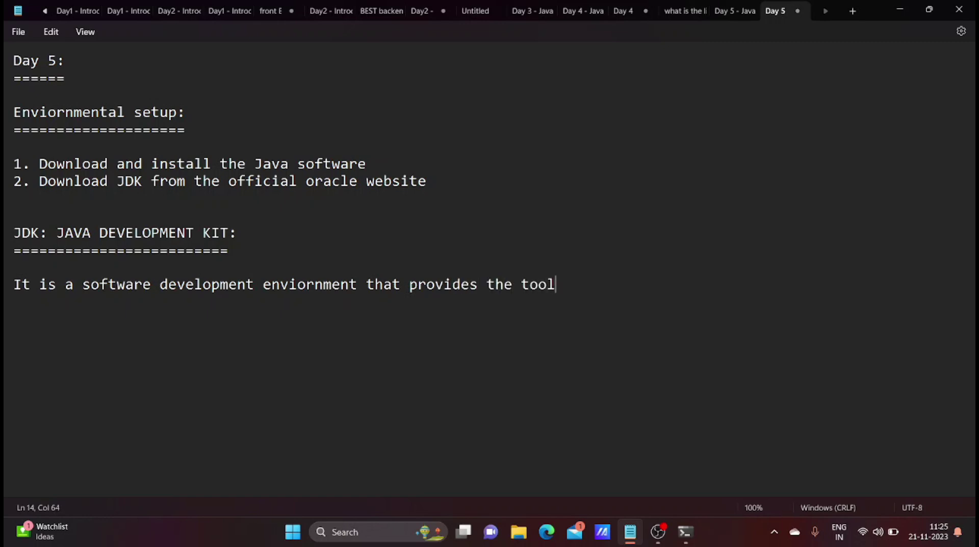
type("s and libraries")
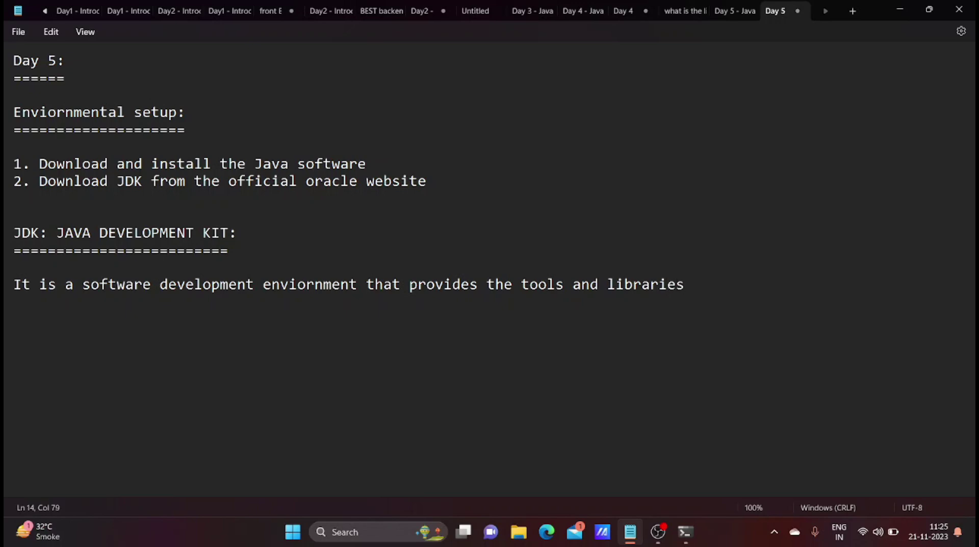
type(" for developing")
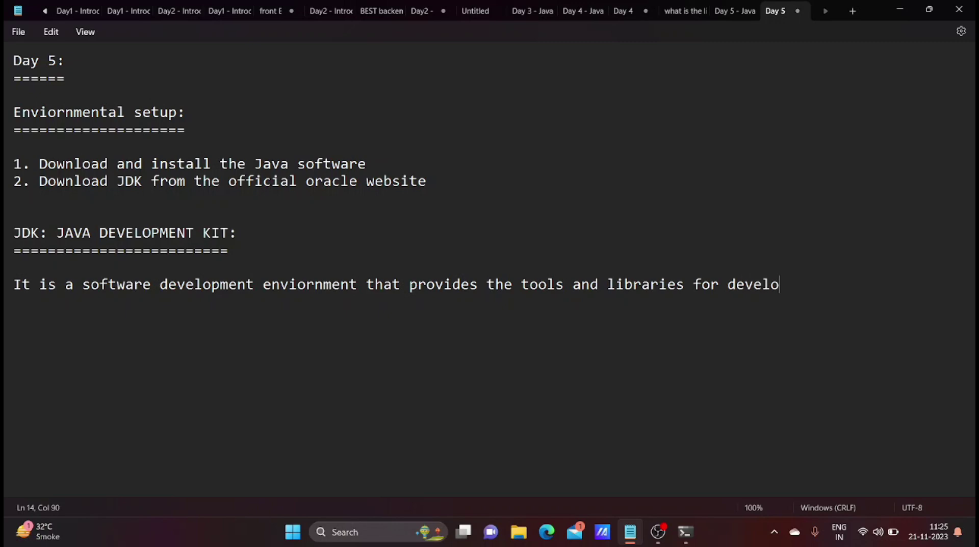